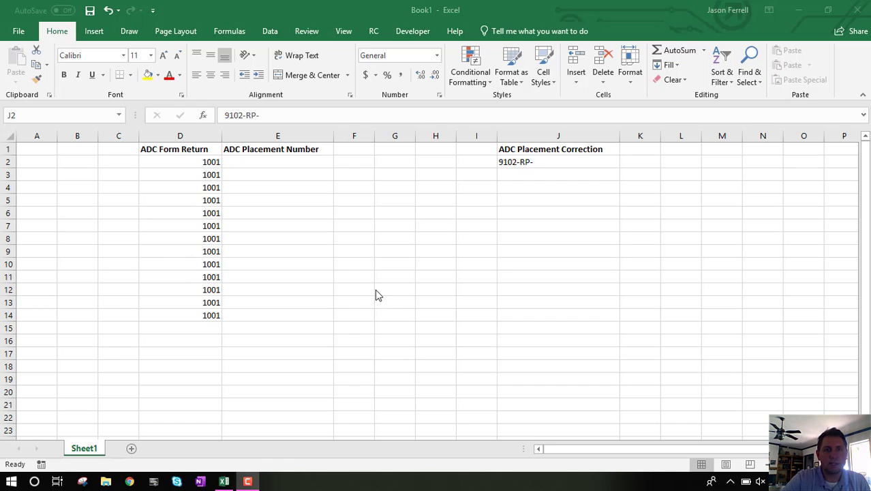
left_click(170, 149)
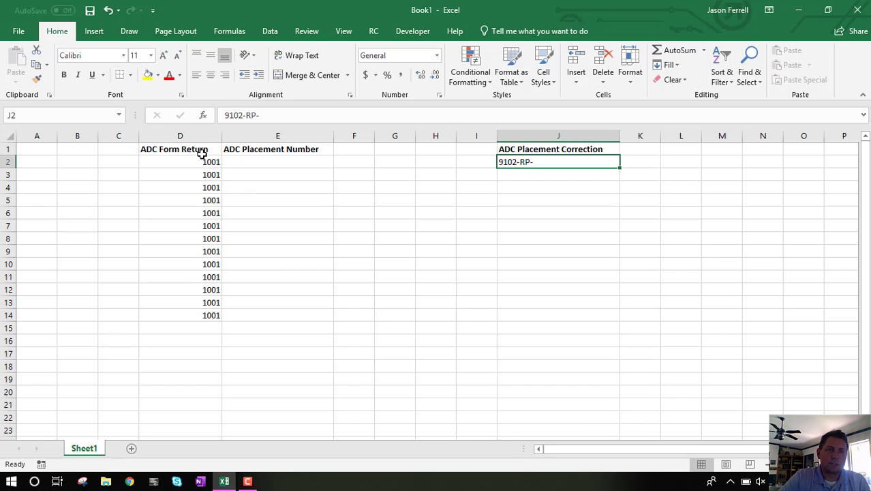
left_click(395, 184)
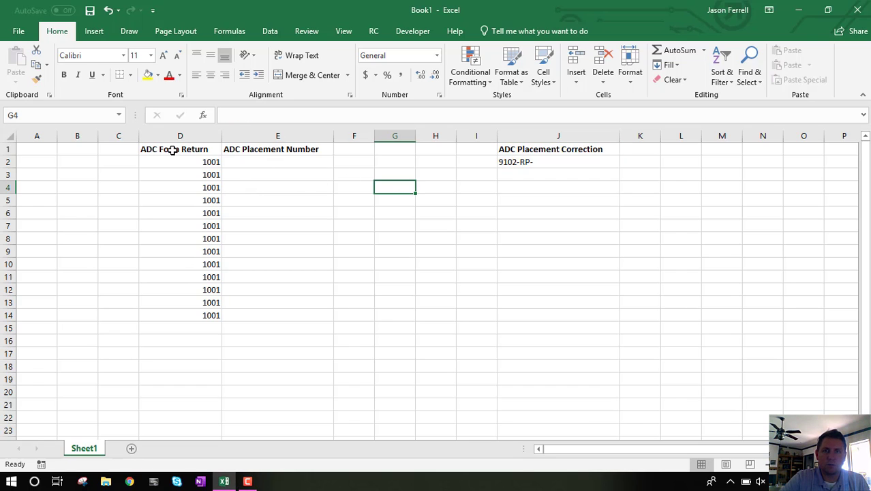
left_click_drag(173, 150, 173, 316)
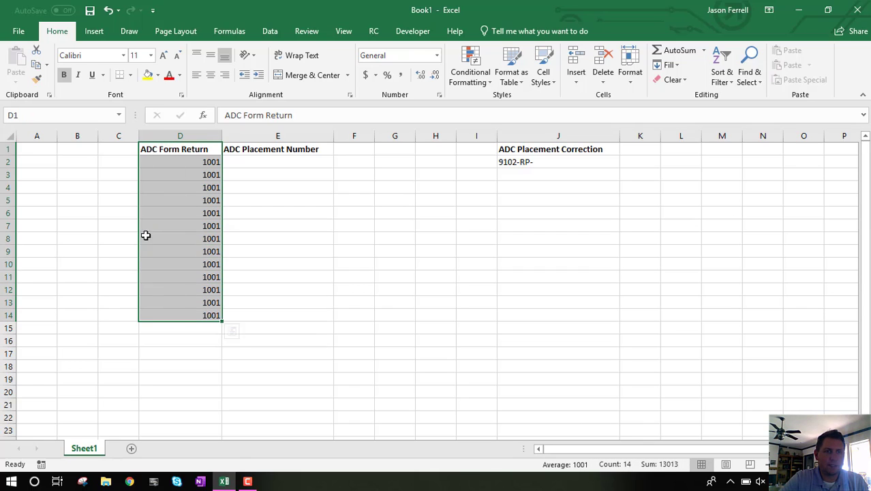
left_click(199, 163)
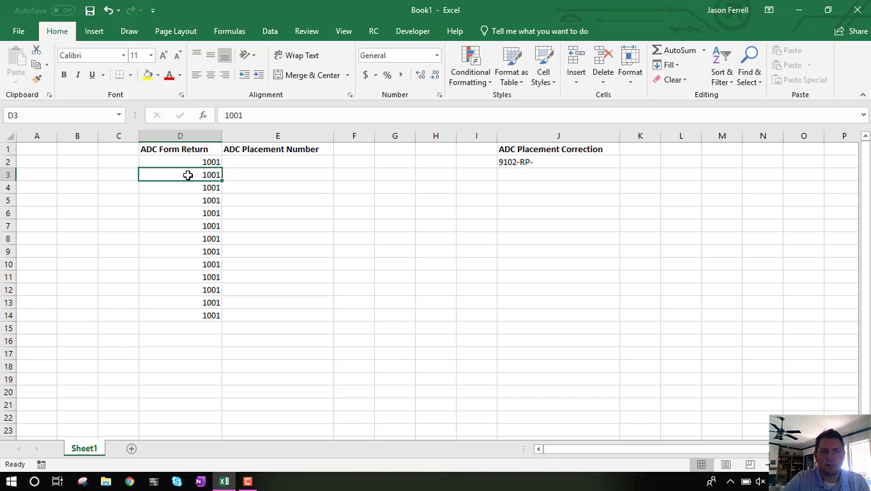
left_click_drag(191, 164, 185, 315)
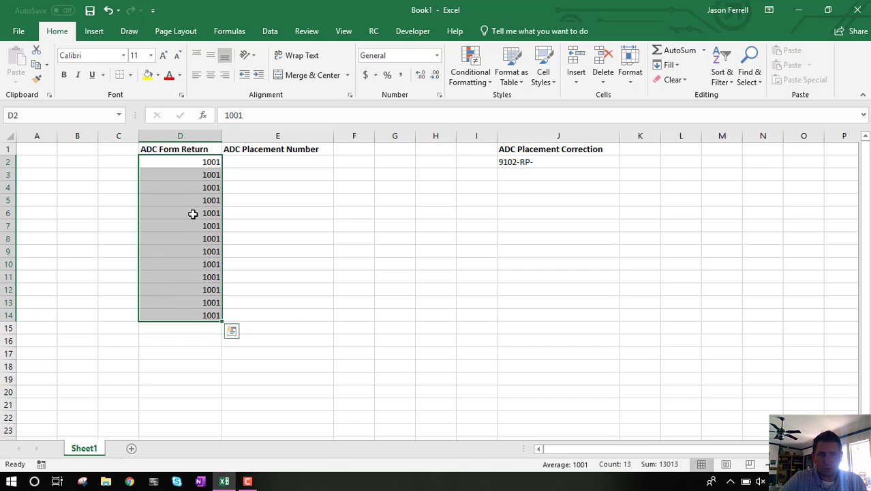
left_click(196, 187)
left_click(202, 161)
Step: Clear the repeated values in D3:D14 and fill D2 down to D16 as a series from 1001 to 1015
left_click_drag(210, 174, 195, 318)
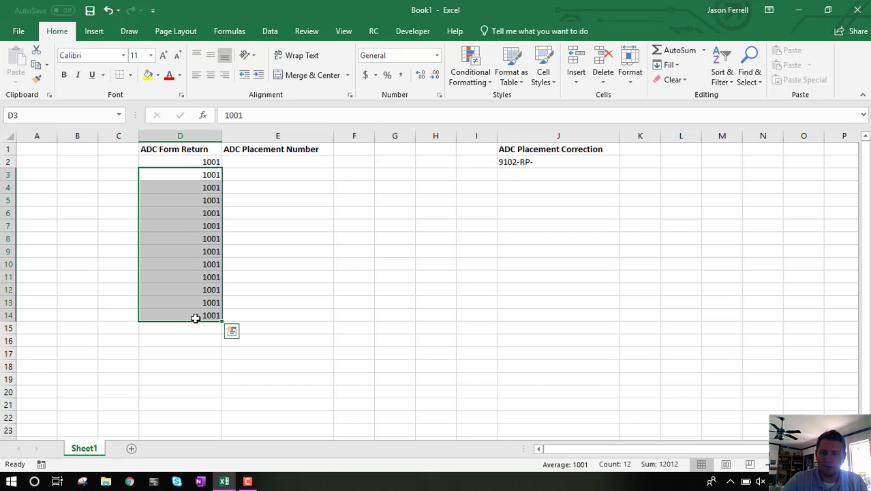
key("Delete")
left_click(211, 163)
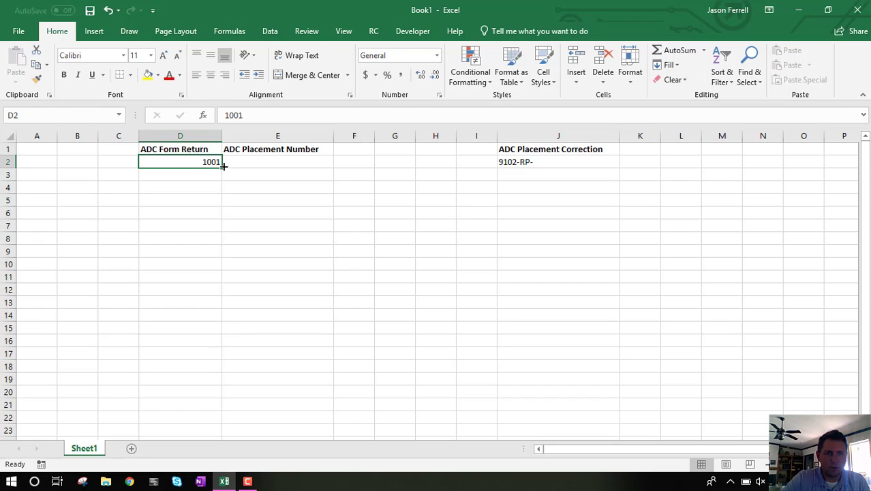
left_click_drag(221, 167, 212, 347)
left_click(162, 237)
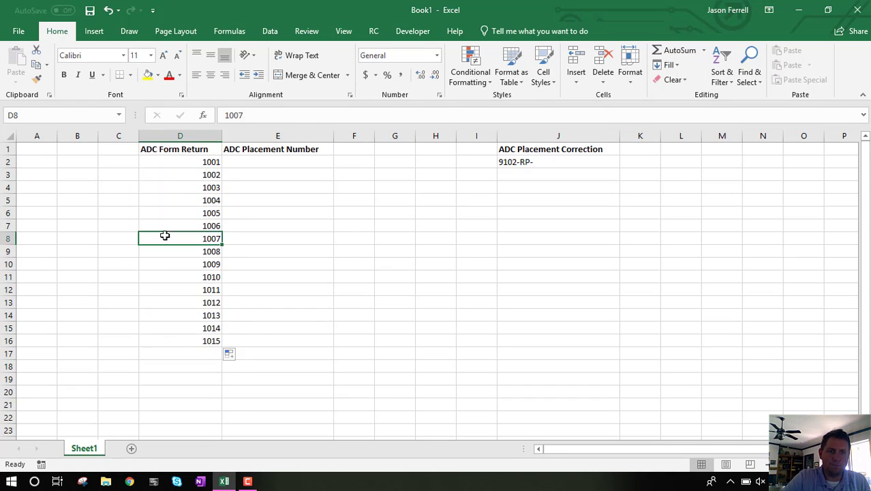
Step: Review the ADC Form Return numbers in column D and the ADC Placement Correction prefix in J2
left_click(191, 162)
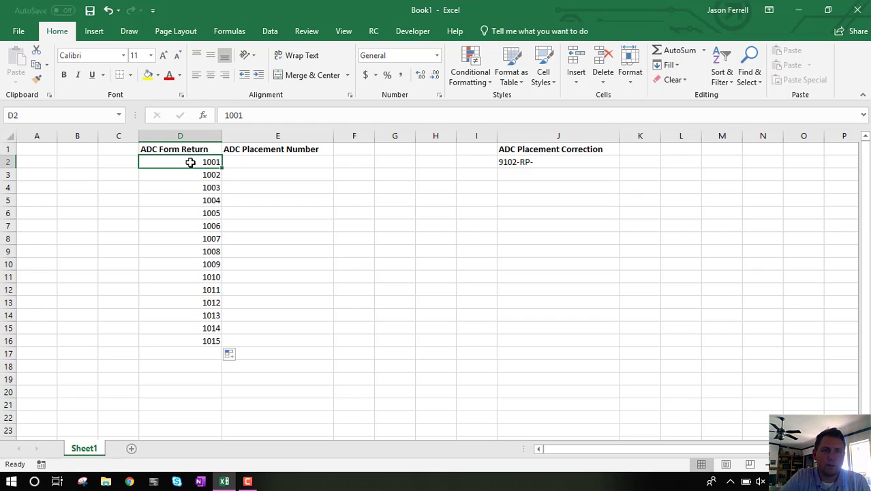
left_click(562, 163)
left_click(306, 163)
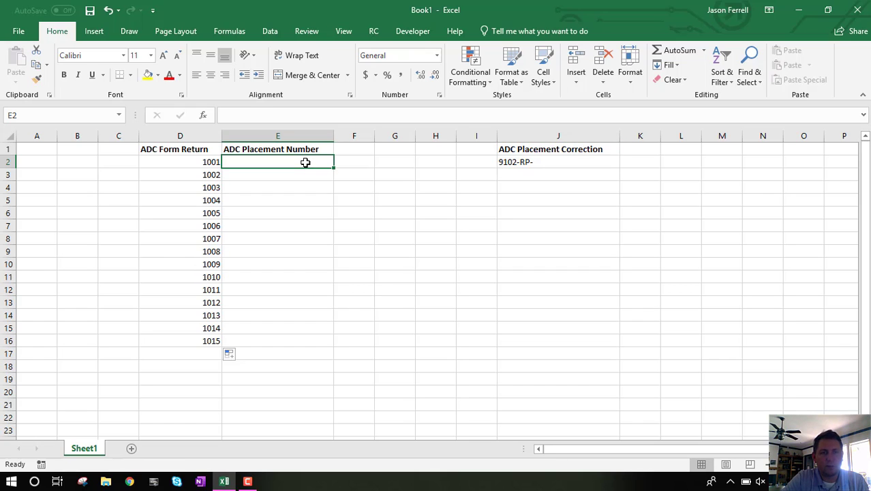
left_click(185, 158)
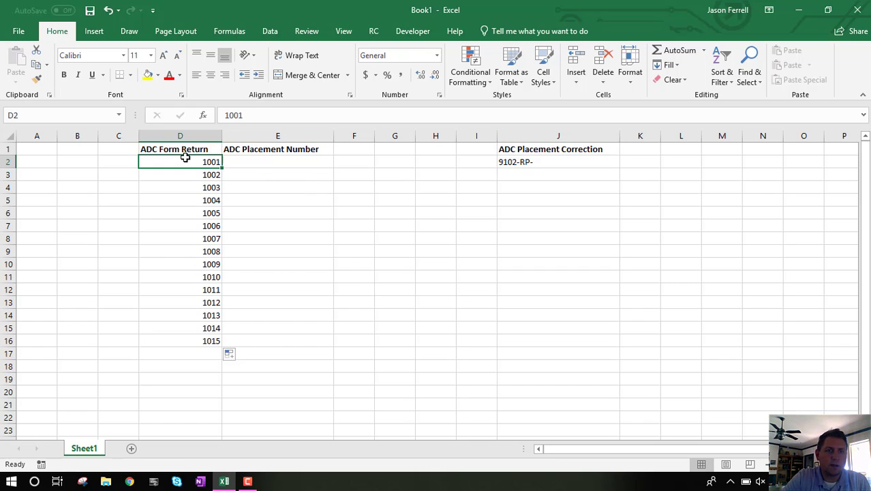
left_click_drag(199, 162, 161, 341)
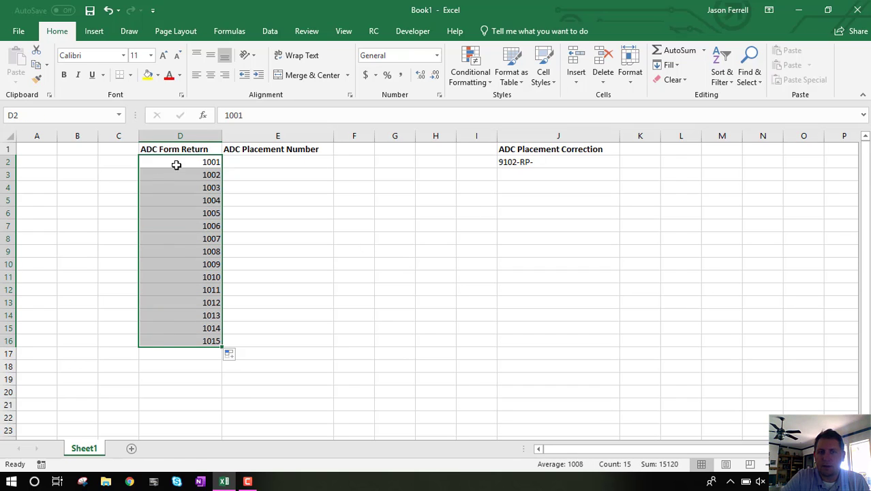
left_click(573, 163)
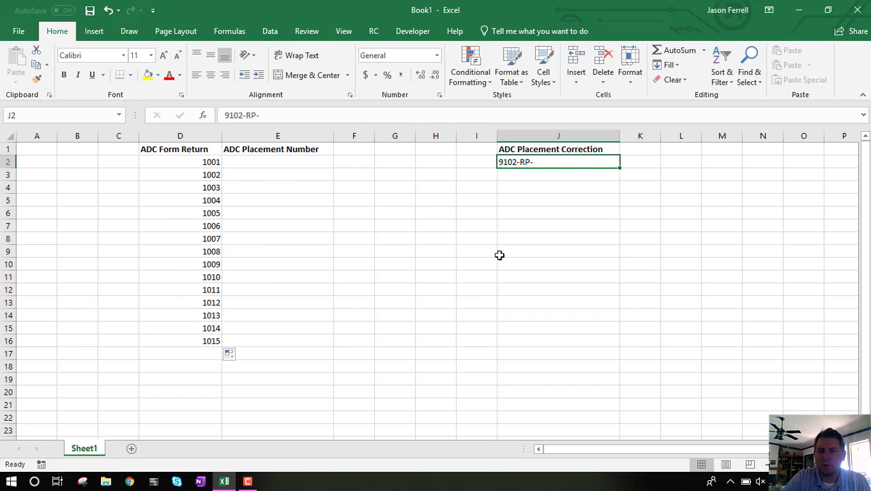
left_click(562, 148)
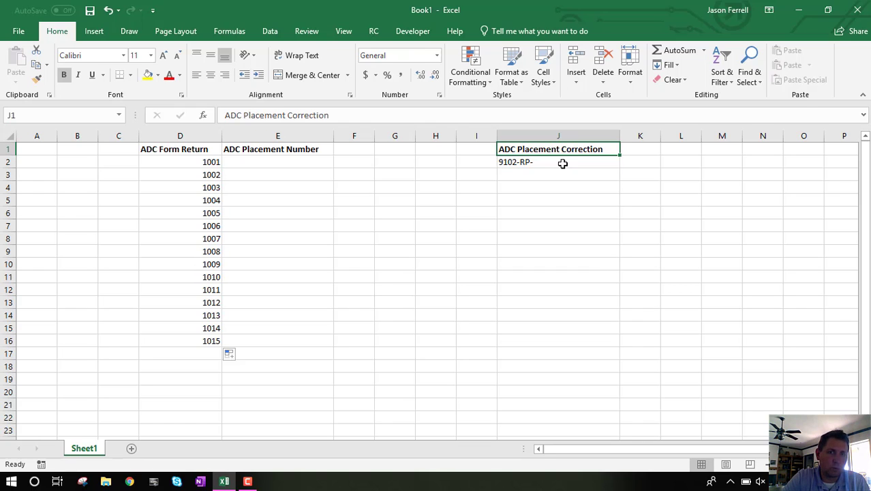
left_click(563, 164)
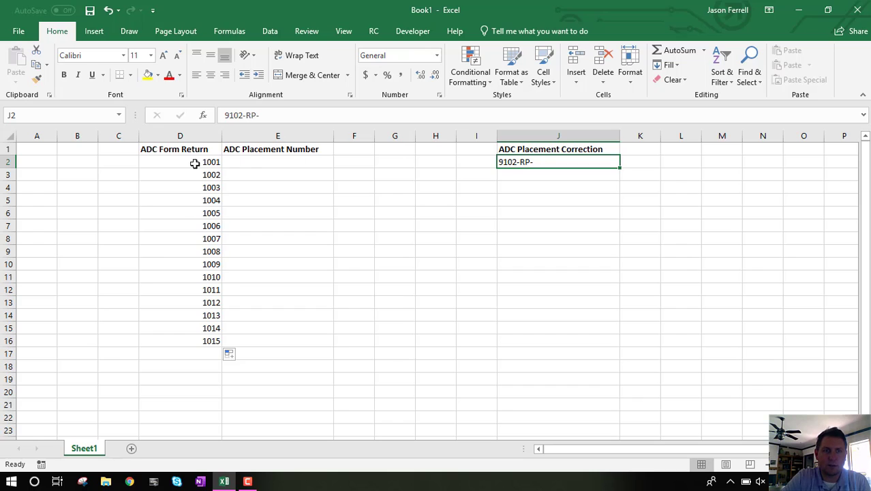
Step: Enter the formula =CONCATENATE($J$2,D2) in cell E2 under ADC Placement Number, with the prefix cell as an absolute reference
left_click(247, 163)
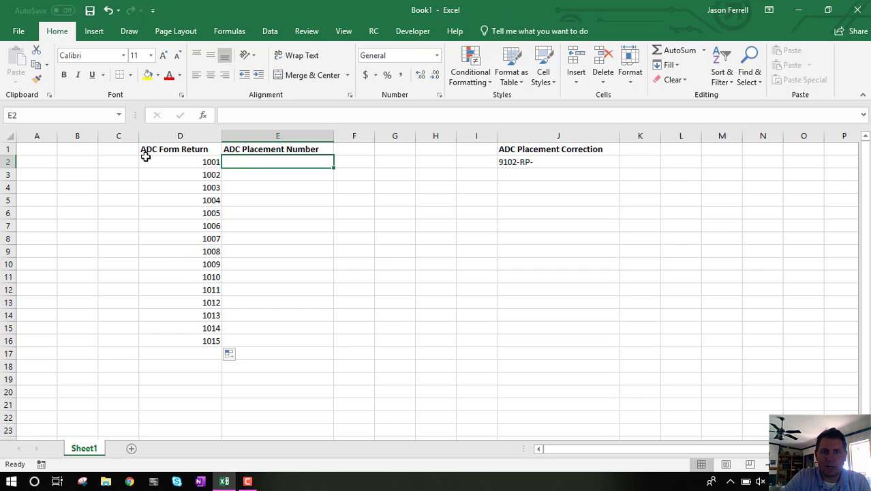
type("=")
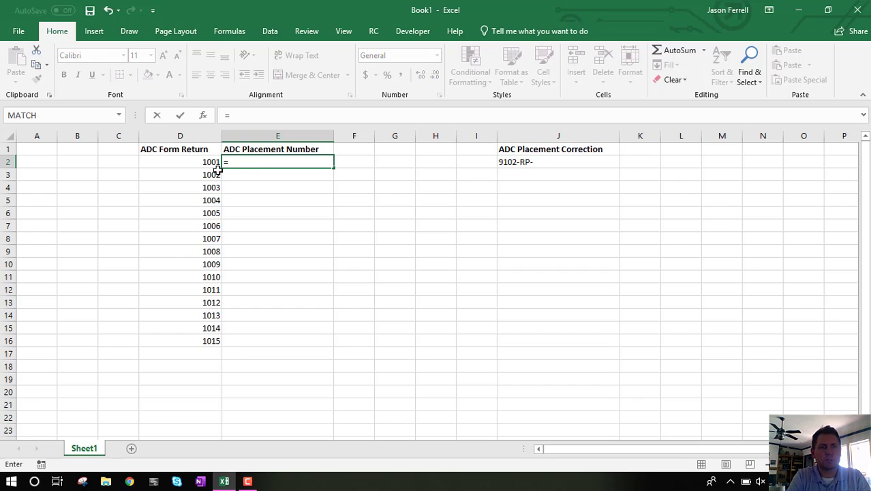
type("Conc")
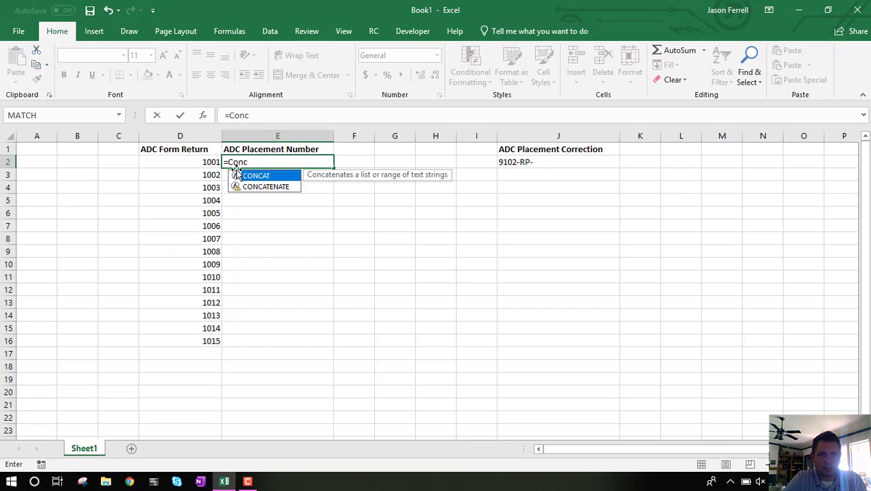
left_click(261, 187)
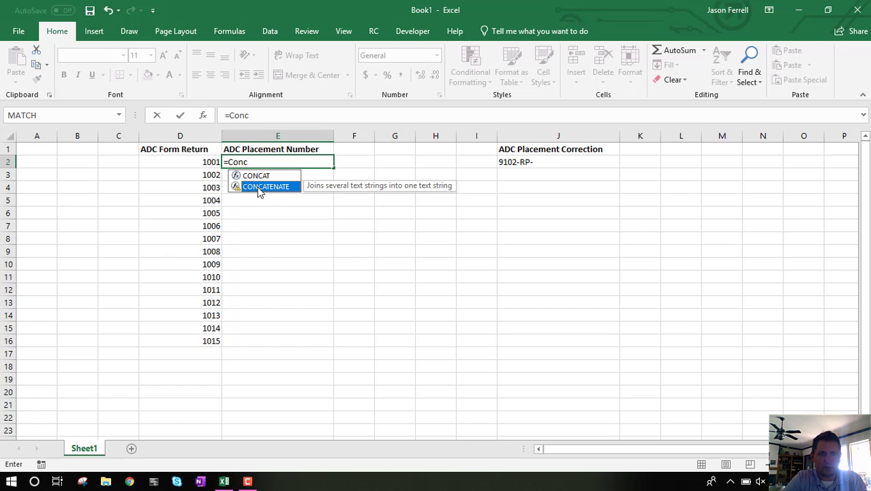
double_click(261, 187)
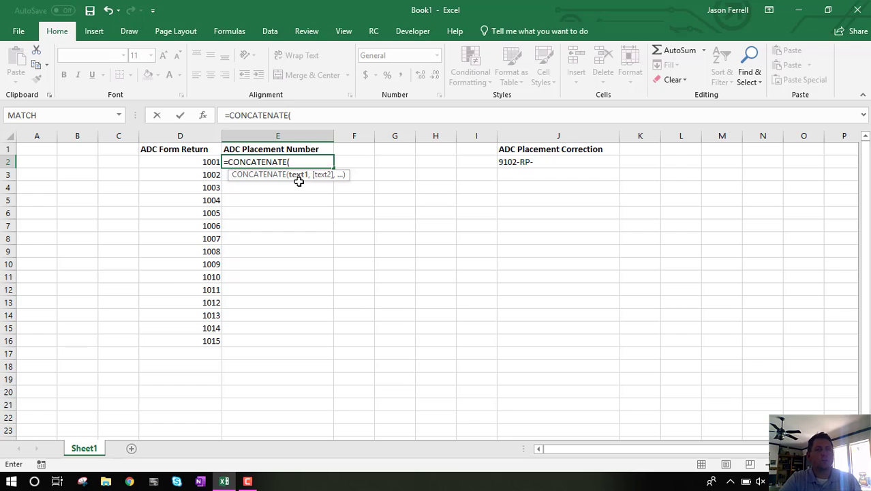
left_click(545, 162)
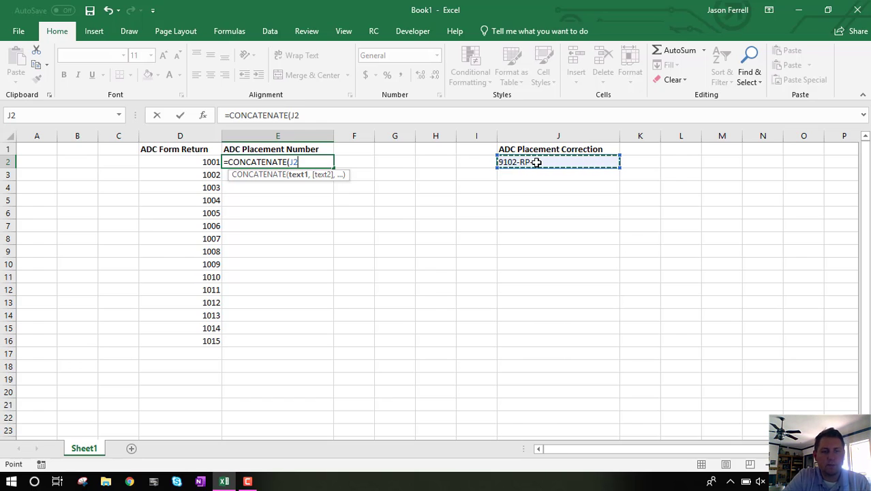
key("F4")
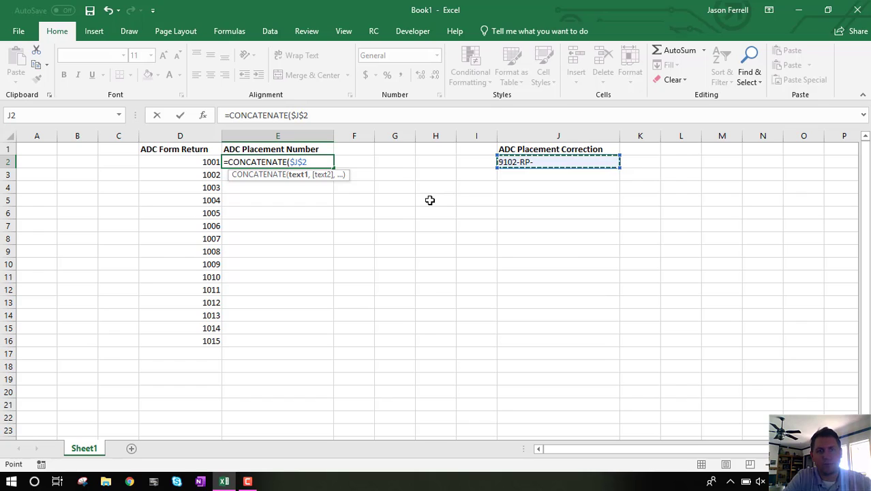
type(",")
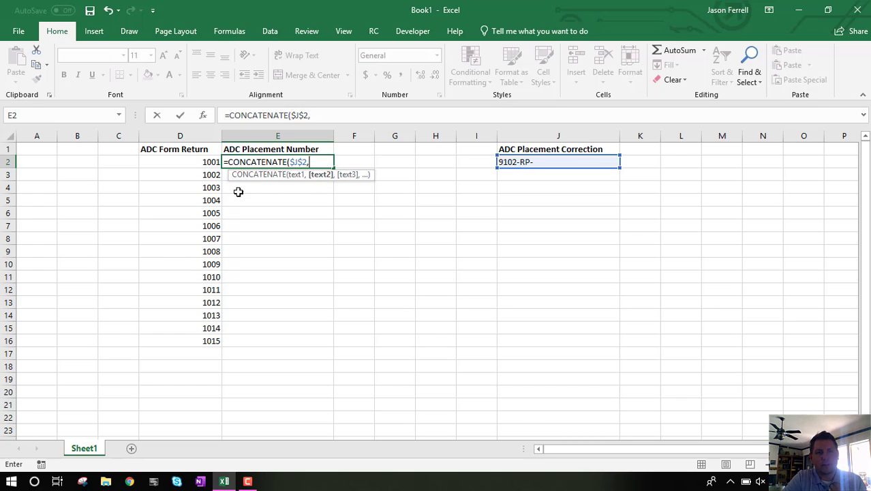
left_click(187, 162)
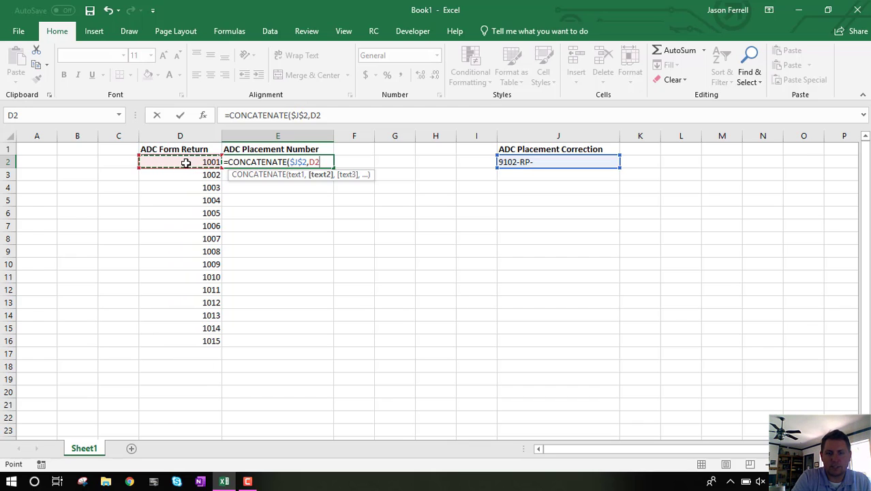
type(")")
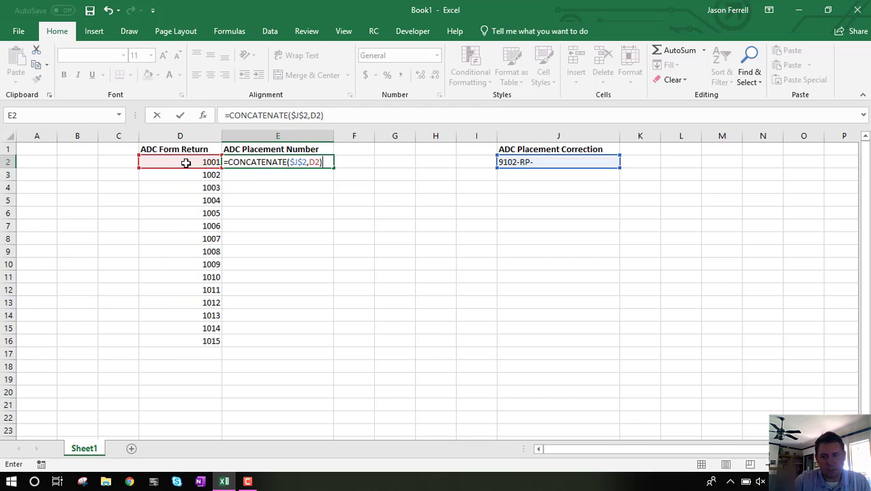
key("Return")
Step: Copy the CONCATENATE formula from E2 down through E16 to fill the ADC Placement Number column
left_click(301, 162)
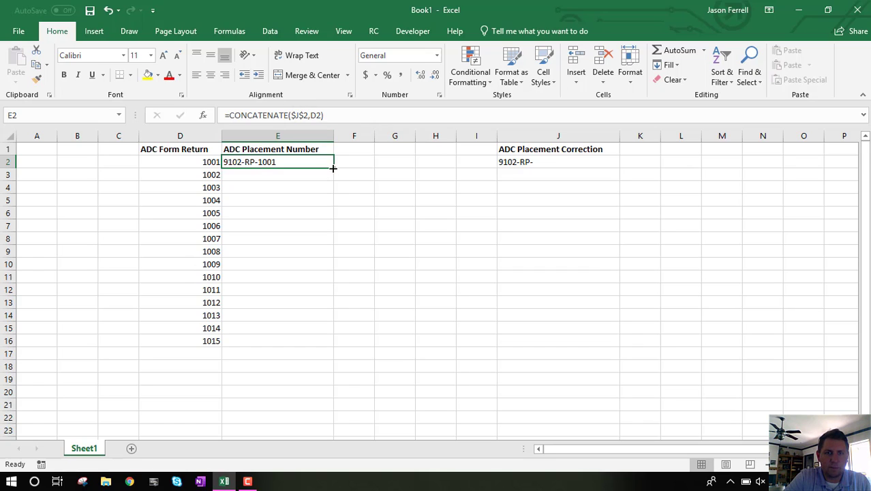
left_click_drag(334, 169, 331, 348)
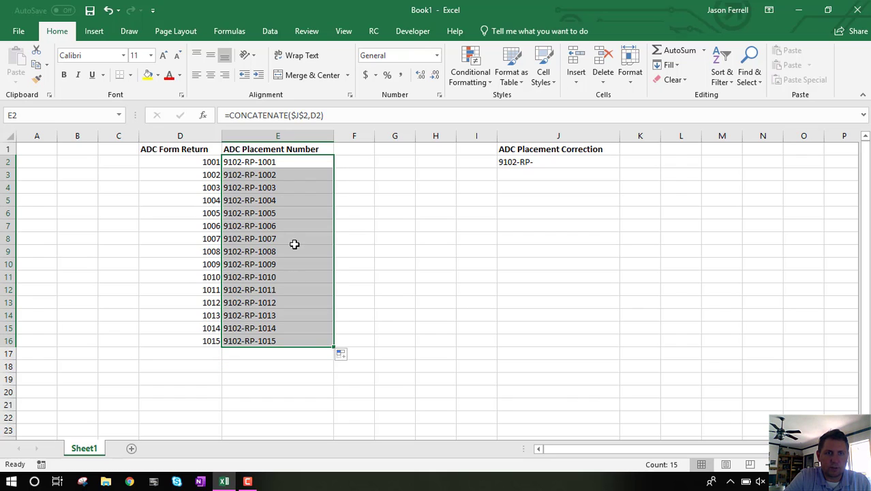
left_click(240, 163)
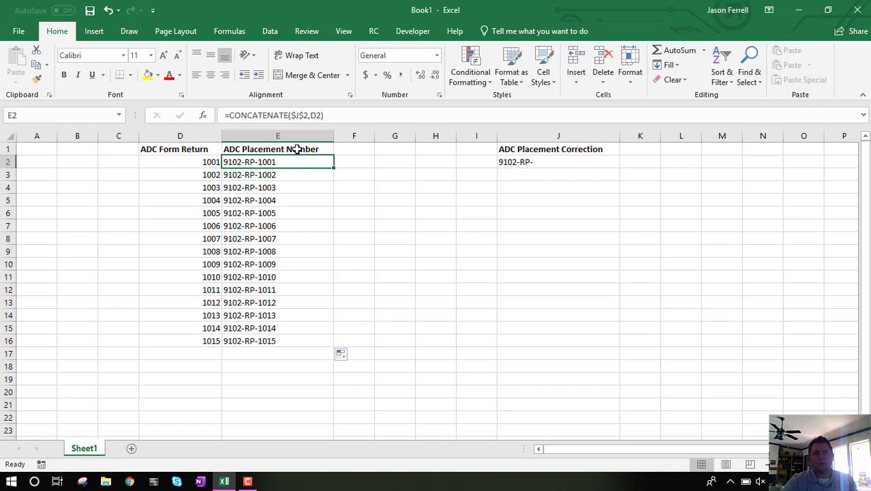
left_click_drag(297, 147, 301, 336)
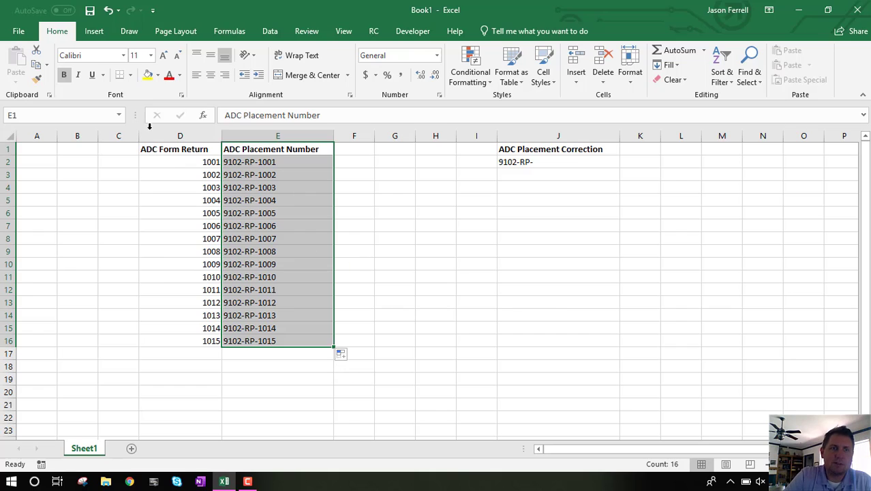
Step: Try deleting the whole ADC Form Return column D, and undo the deletion
left_click(175, 136)
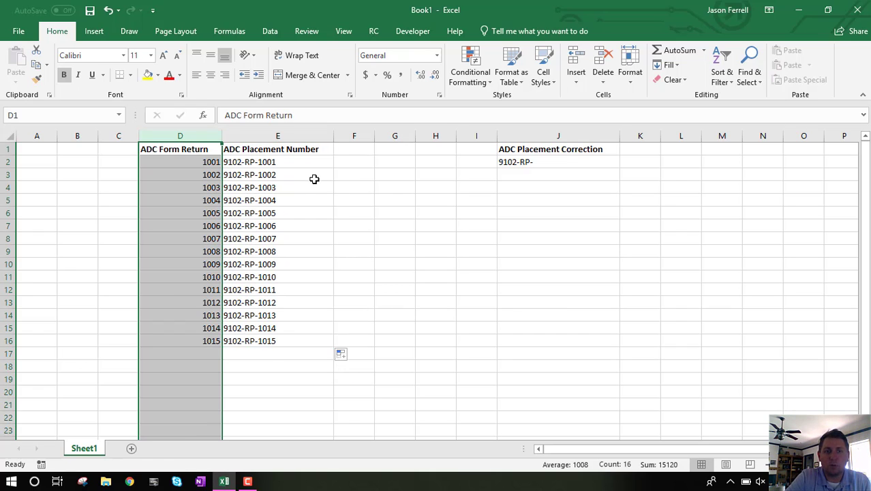
left_click(175, 137)
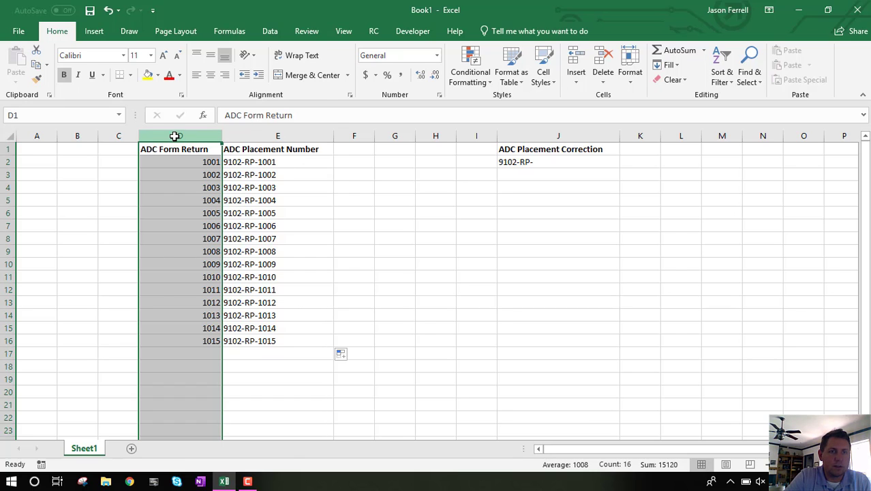
right_click(175, 136)
left_click(228, 240)
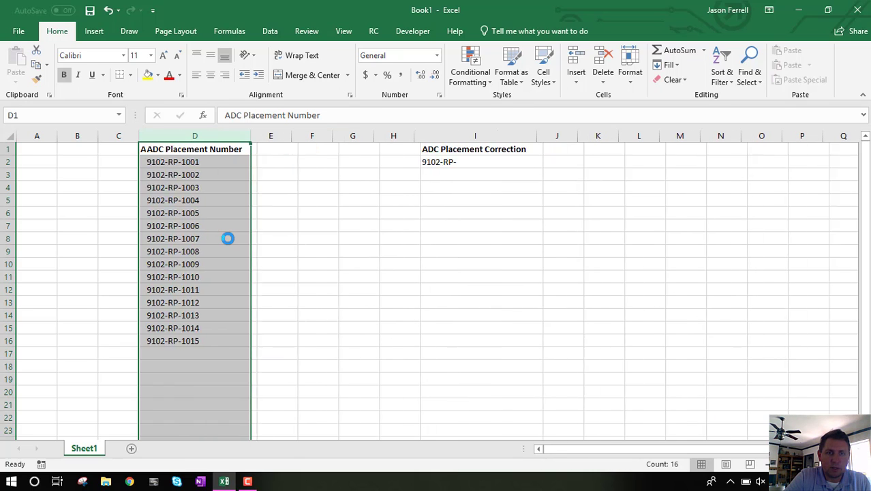
left_click(202, 159)
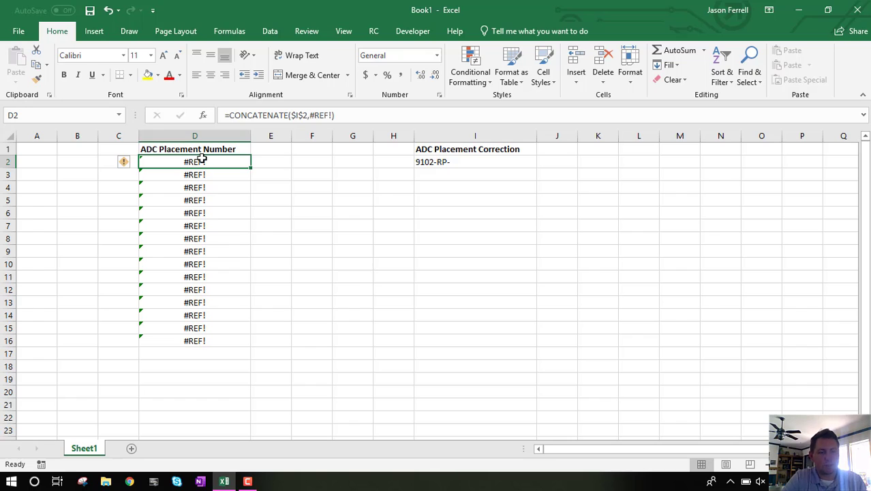
key("ctrl+z")
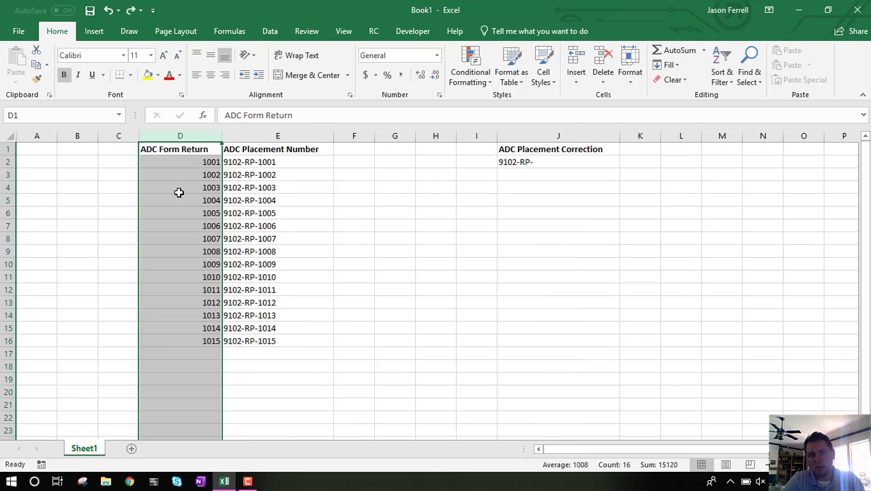
left_click(194, 172)
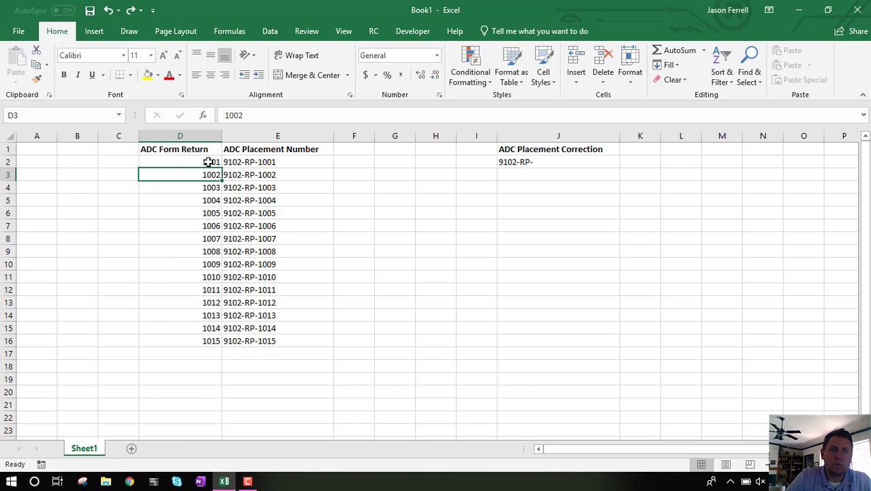
Step: Hide the ADC Form Return column D
left_click(188, 137)
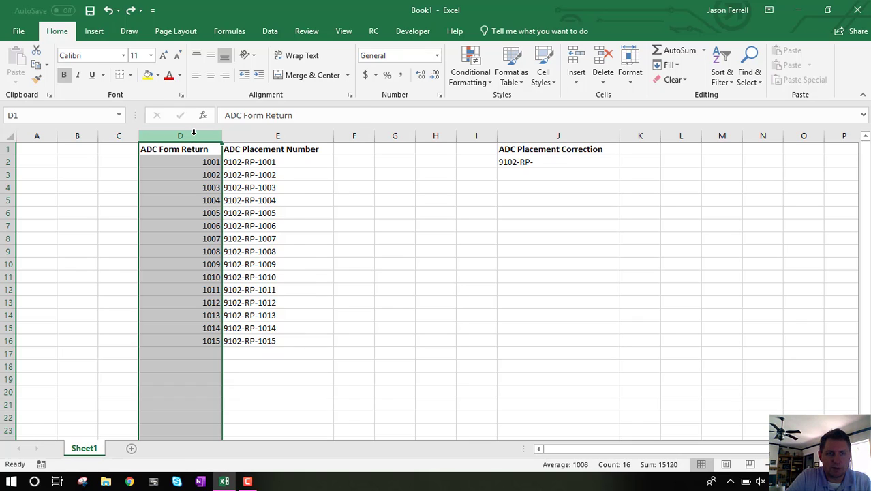
right_click(193, 137)
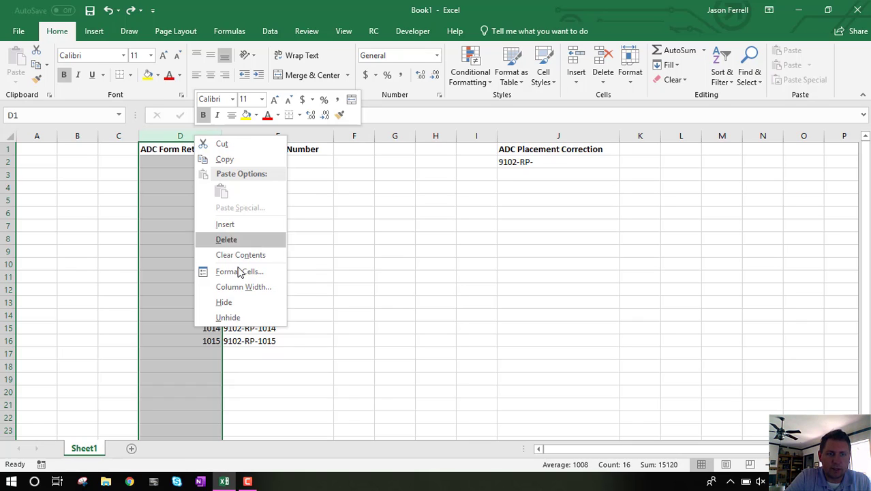
left_click(225, 302)
left_click(201, 225)
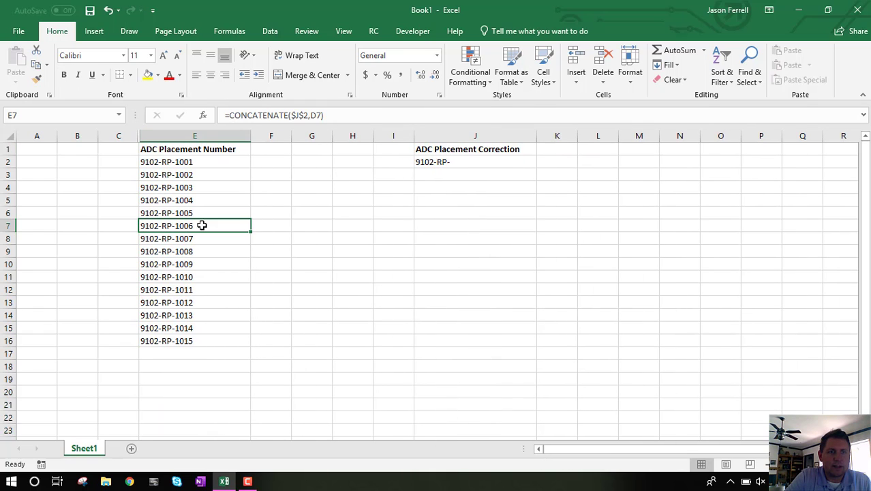
Step: Unhide the ADC Form Return column between columns C and E
right_click(139, 135)
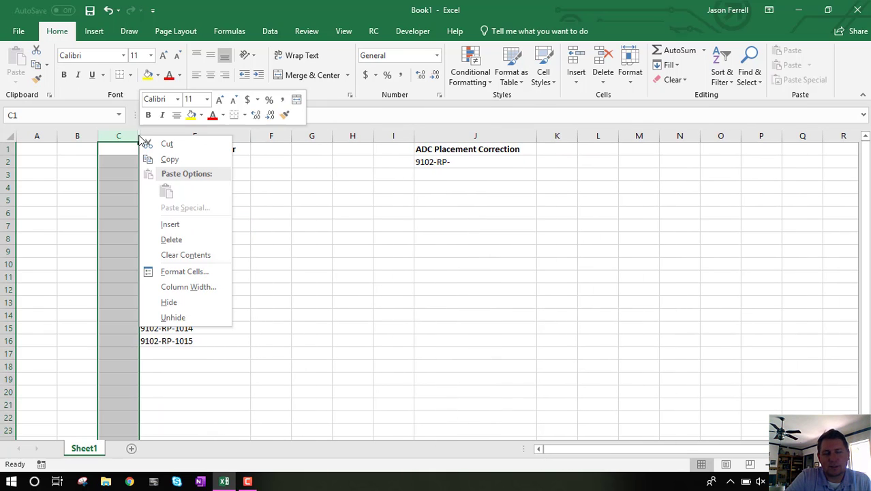
left_click(188, 317)
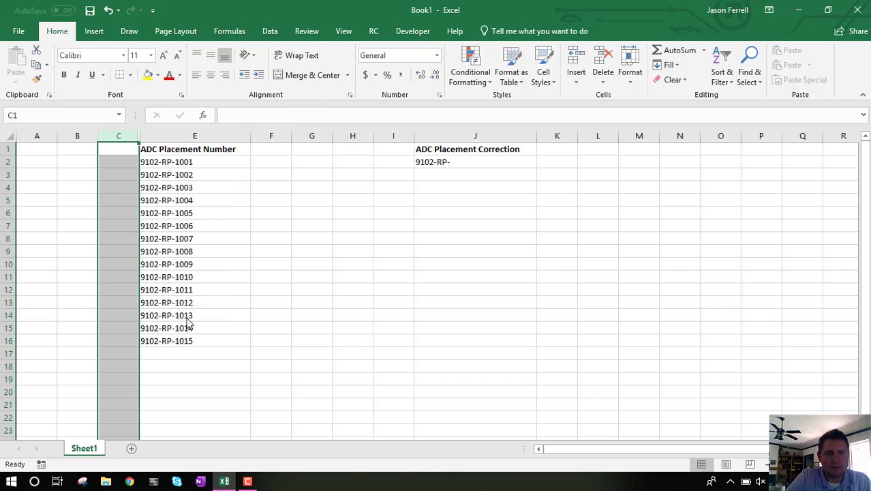
right_click(140, 136)
left_click(187, 317)
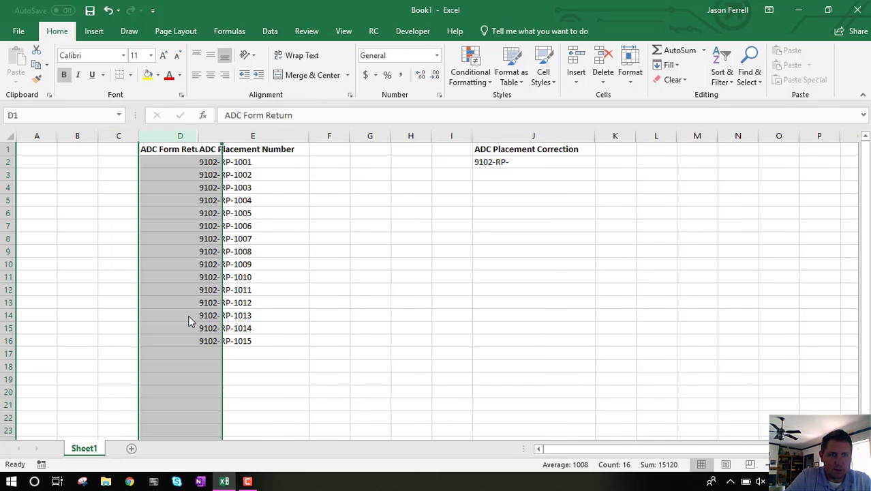
left_click(253, 210)
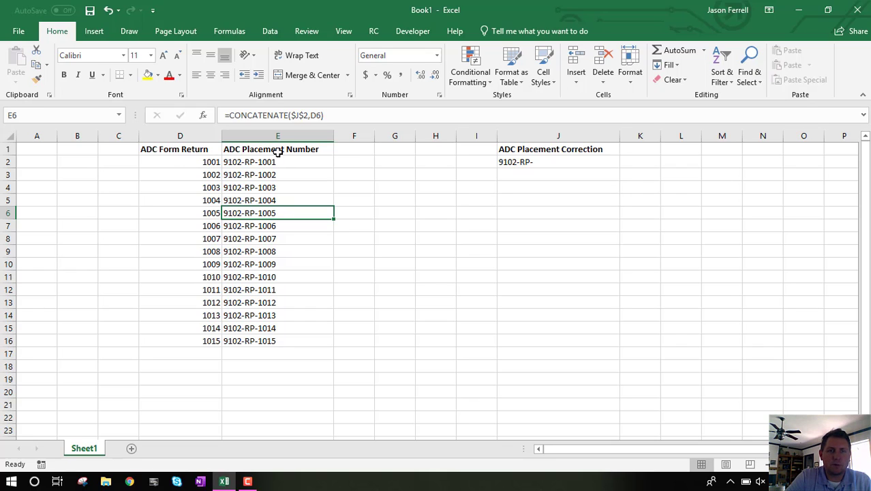
right_click(166, 135)
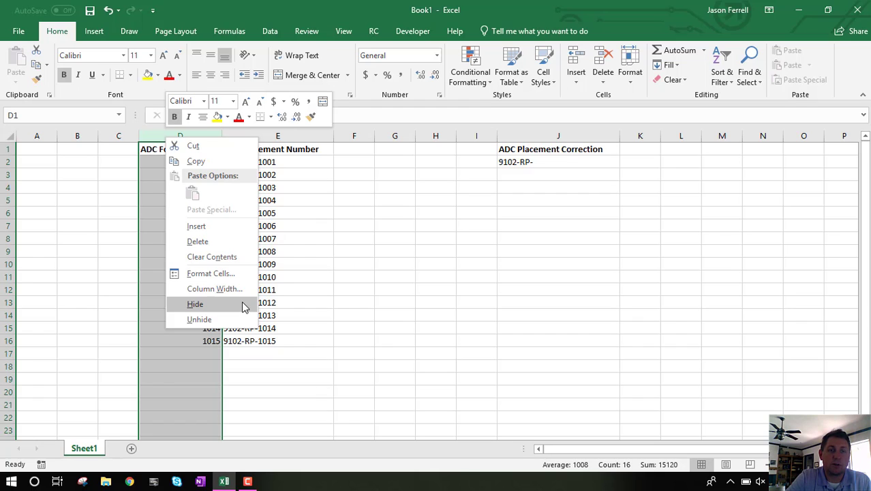
left_click(269, 325)
left_click(253, 341)
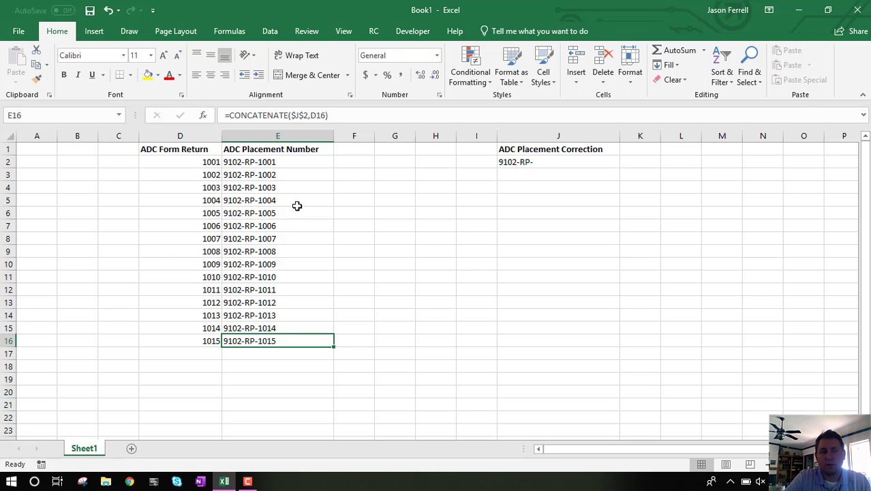
Step: Copy the ADC Placement Number range E1:E16 and paste it as values only starting at F1
left_click_drag(247, 146, 235, 340)
right_click(289, 255)
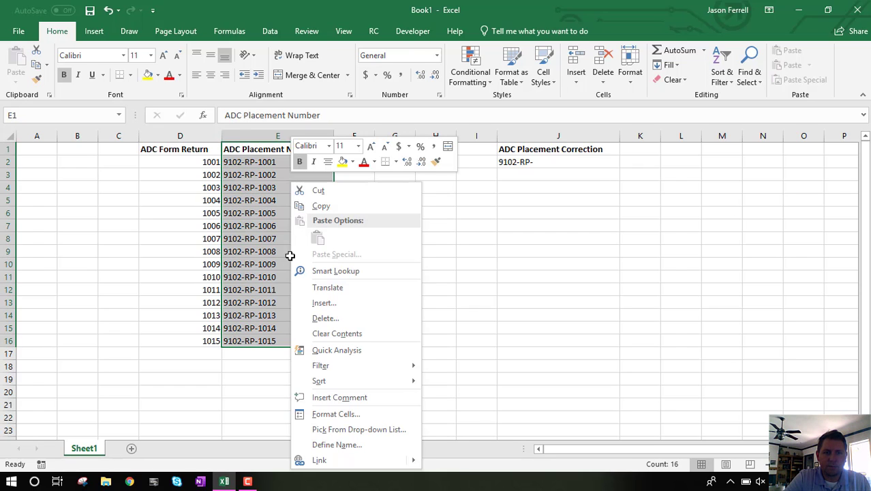
left_click(321, 206)
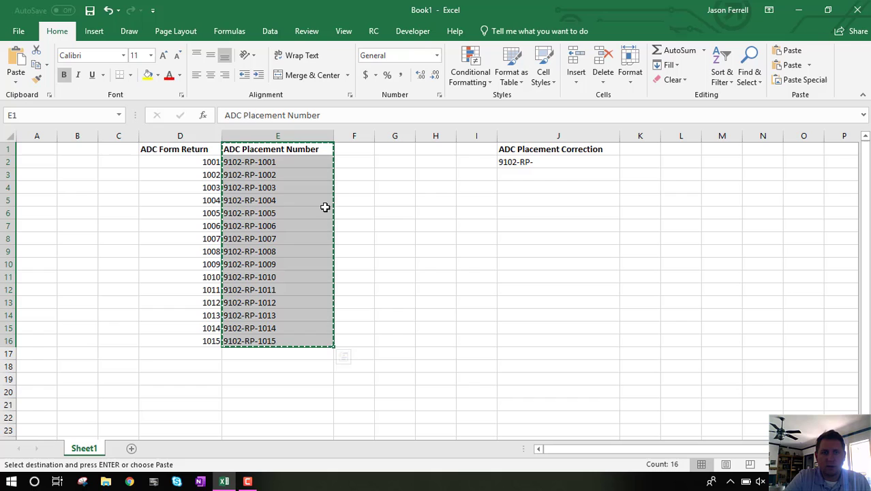
left_click(355, 150)
right_click(356, 150)
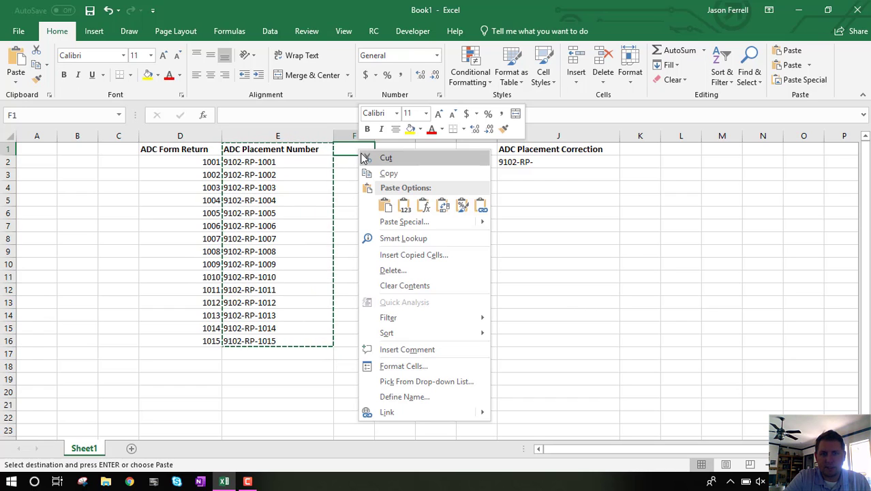
left_click(405, 208)
Step: Compare the contents of pasted cell F2 with the original formula in E2
left_click(348, 175)
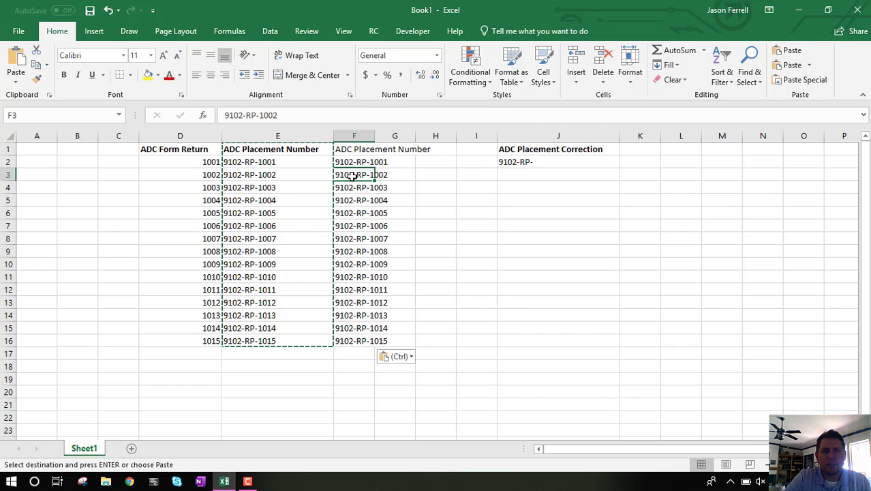
left_click(353, 164)
double_click(409, 172)
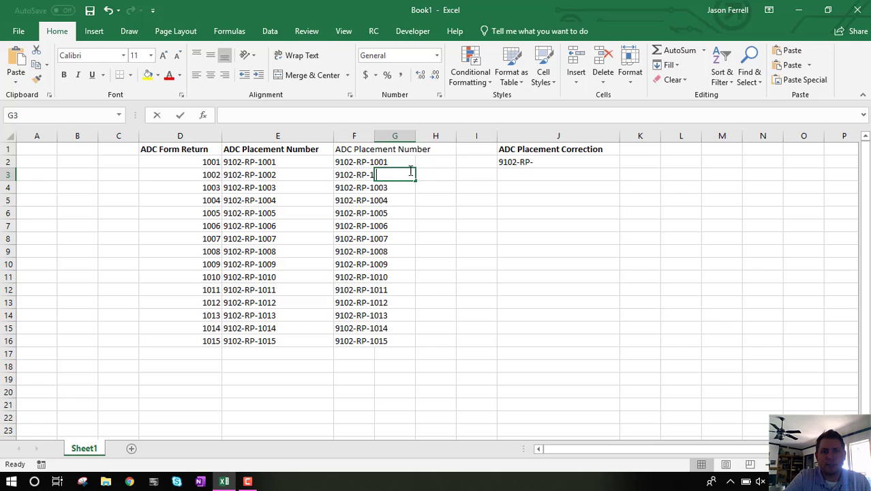
left_click(351, 161)
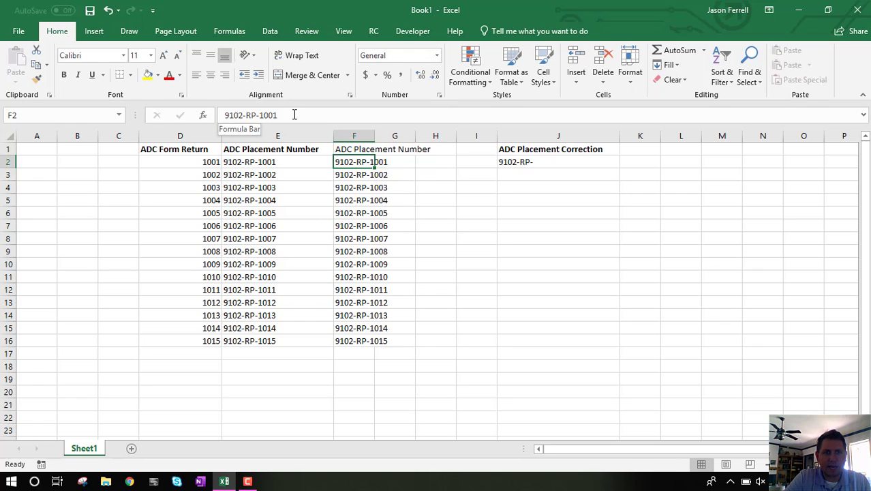
left_click(273, 162)
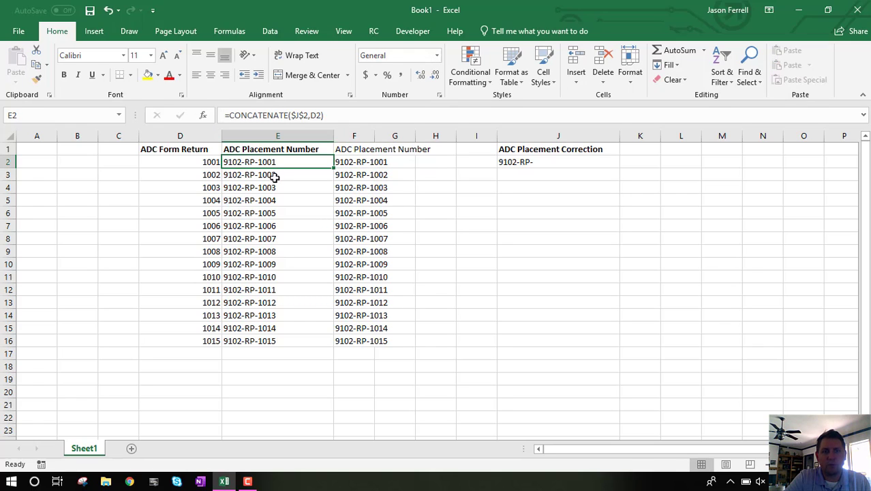
left_click(345, 163)
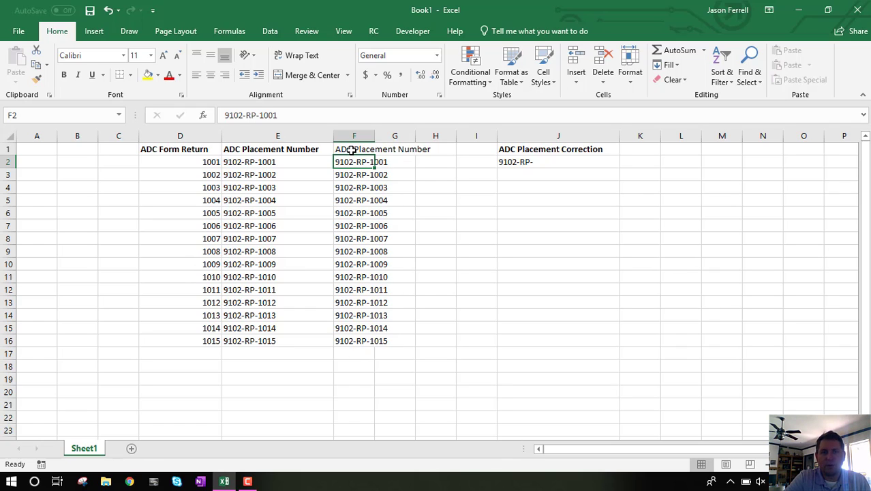
Step: Autofit the width of column F to its contents, and delete the whole ADC Form Return column D
double_click(373, 136)
left_click_drag(386, 148, 390, 336)
left_click(186, 136)
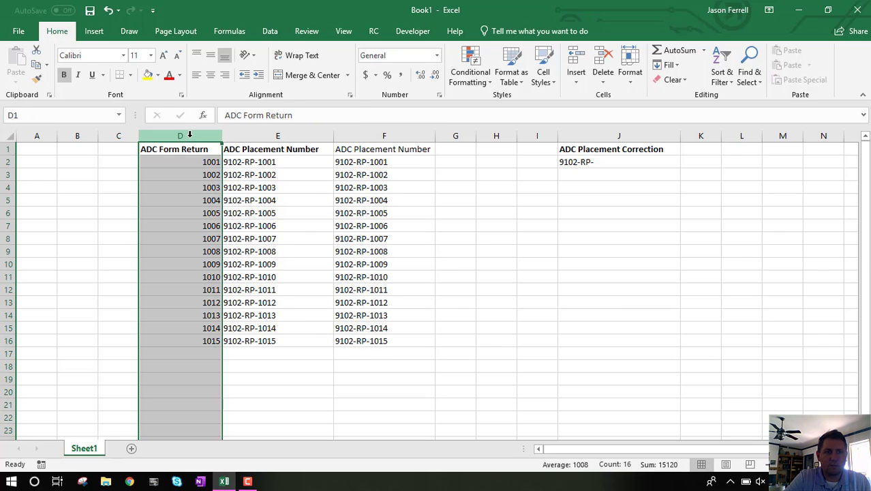
right_click(188, 137)
left_click(223, 241)
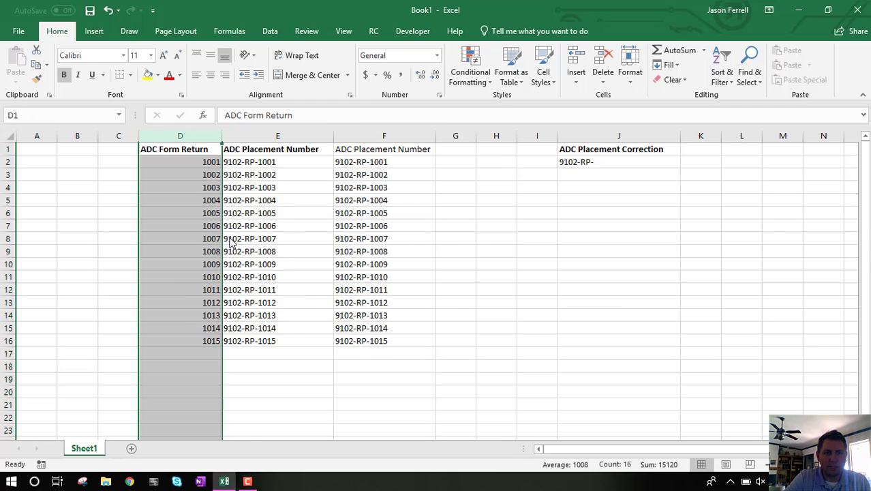
left_click(202, 249)
left_click(280, 235)
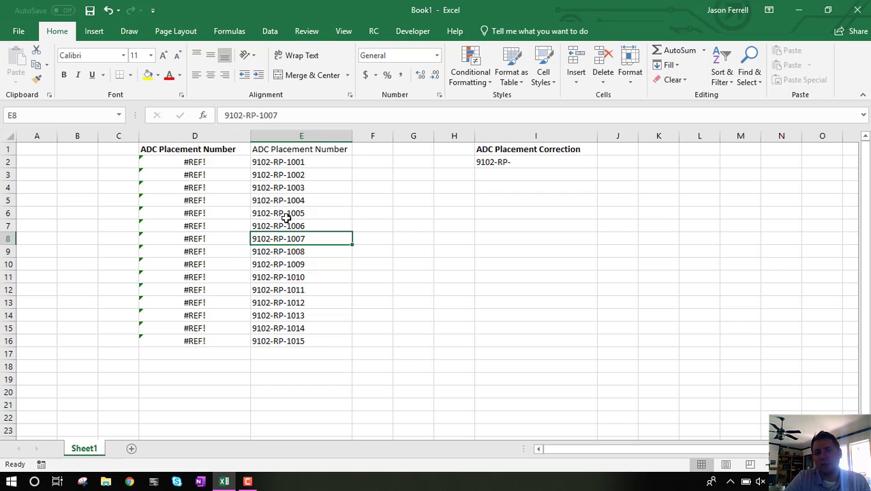